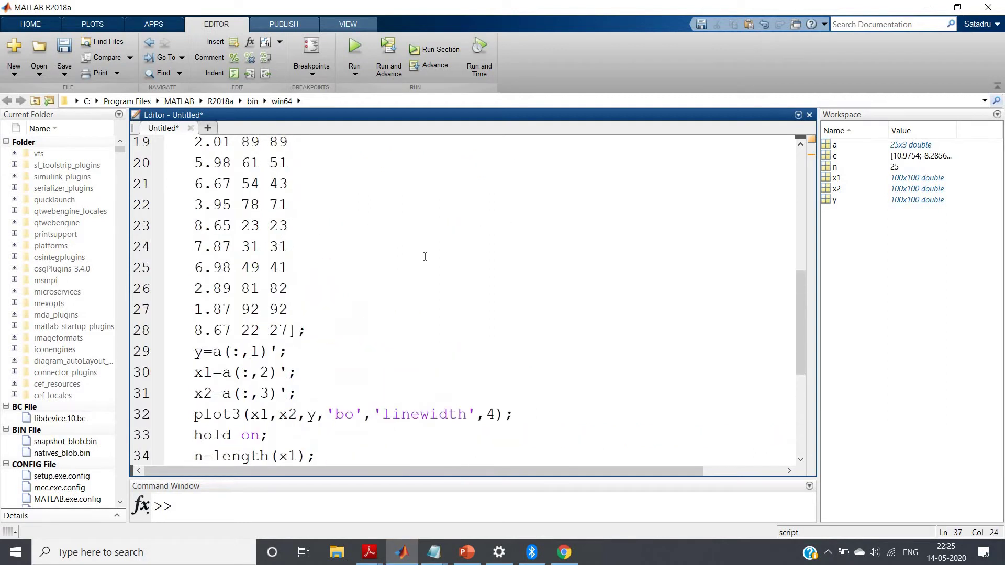
scroll(425, 257, "up", 4)
scroll(425, 256, "up", 2)
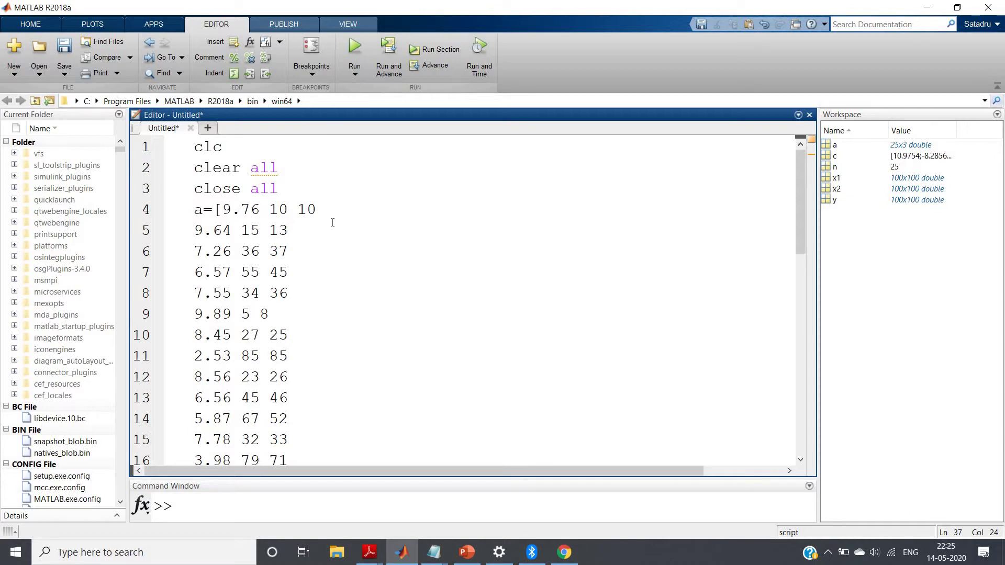
- Review the data rows and highlight the x1, x2 and y assignments in the script
left_click(397, 228)
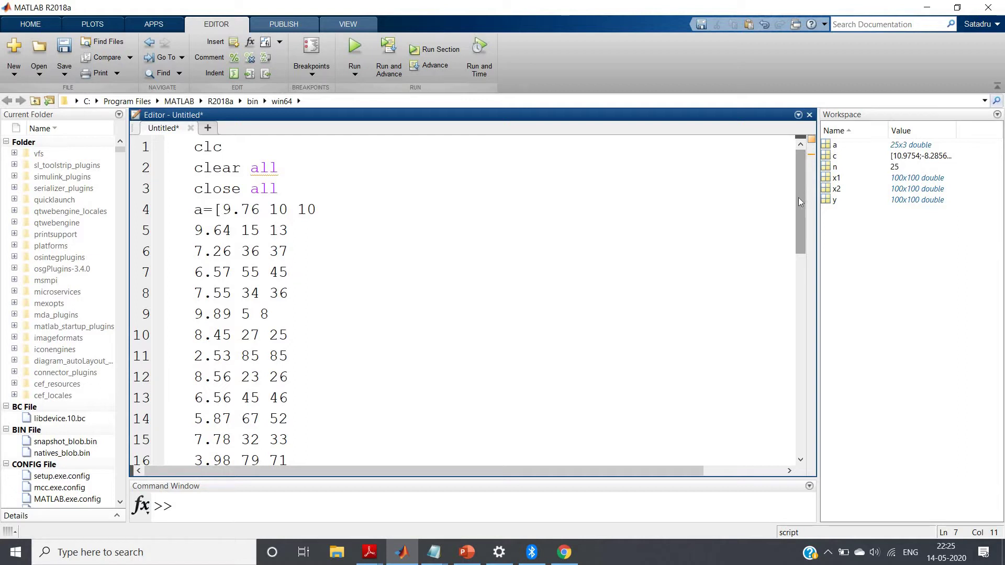
mouse_move(799, 198)
left_mouse_down()
mouse_move(769, 320)
mouse_move(760, 417)
left_mouse_up()
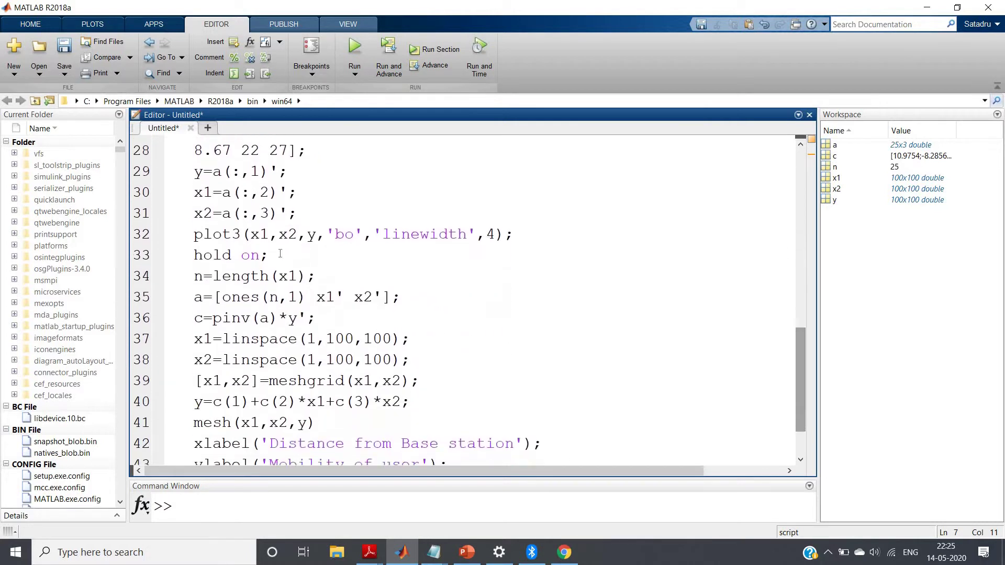
double_click(204, 192)
double_click(206, 212)
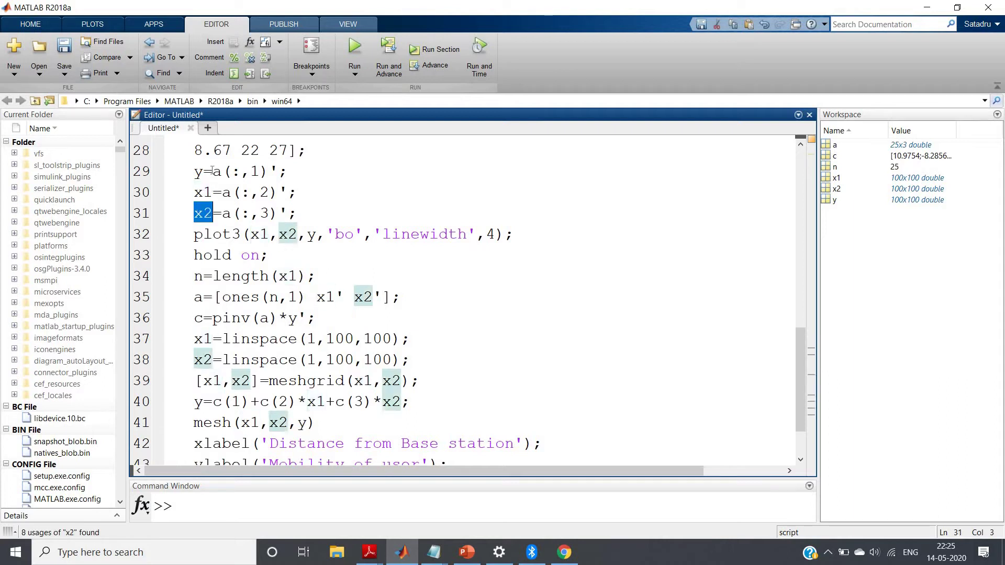
triple_click(201, 171)
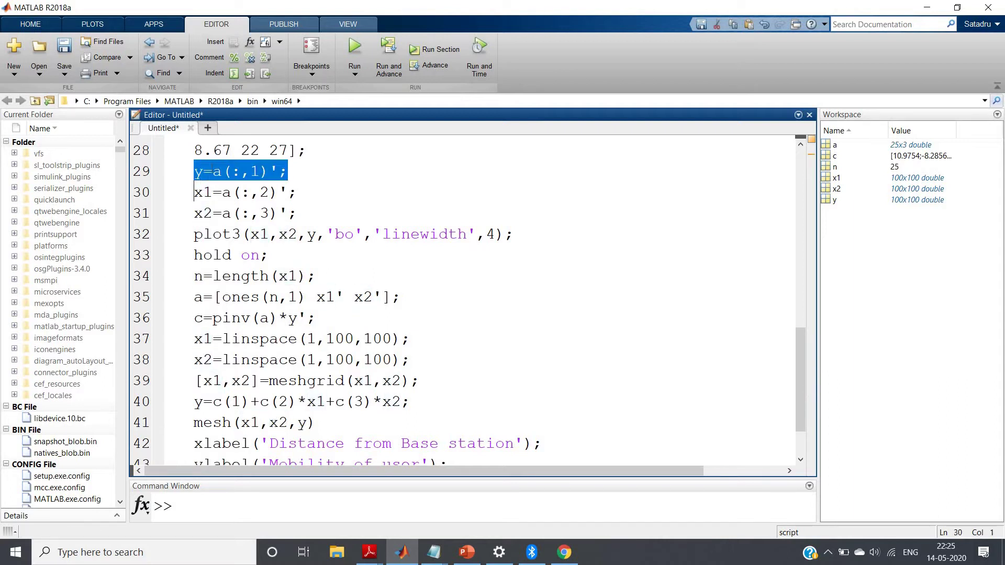
left_click(200, 175)
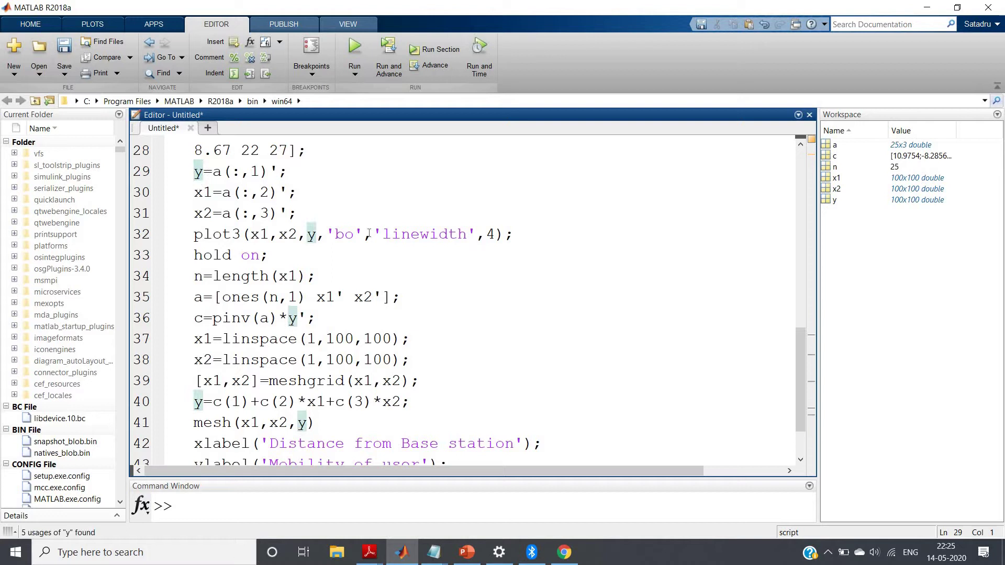
- Inspect the plot3 call and its 'bo' marker style argument
double_click(367, 234)
triple_click(368, 235)
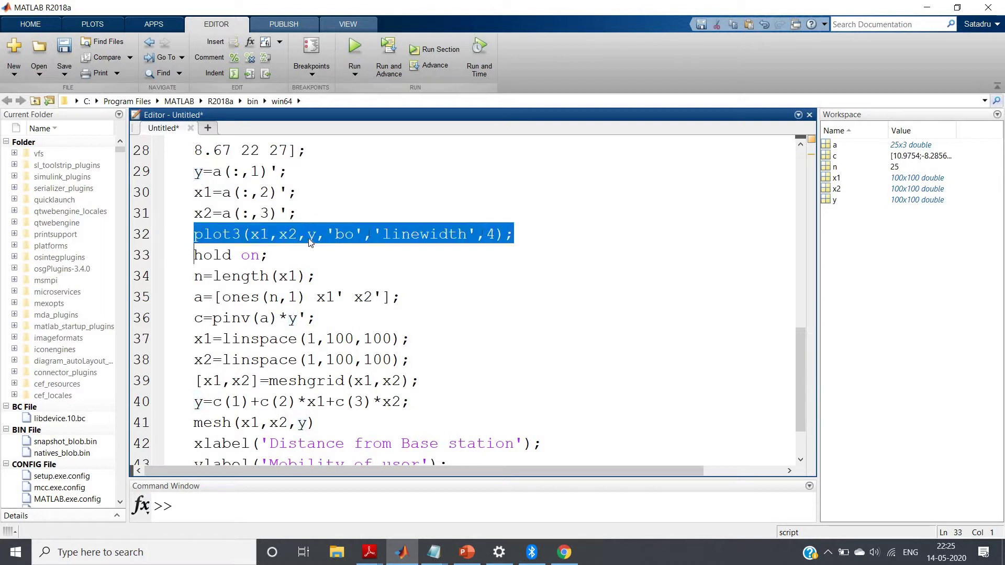
left_click(314, 233)
double_click(329, 234)
triple_click(330, 235)
double_click(335, 234)
triple_click(335, 234)
left_click(335, 234)
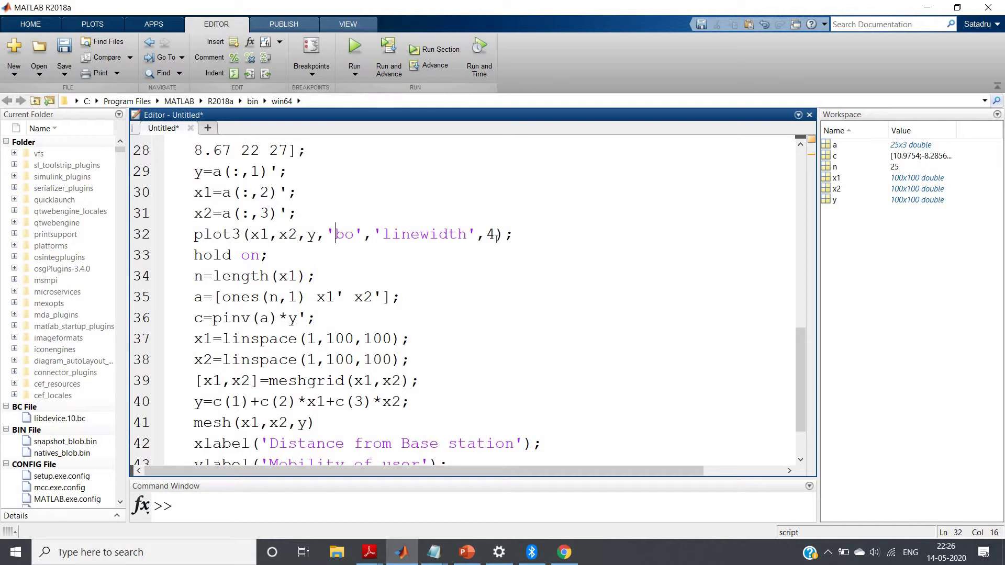
- Check the hold on line and the pinv coefficient line, highlighting uses of variable a
triple_click(265, 255)
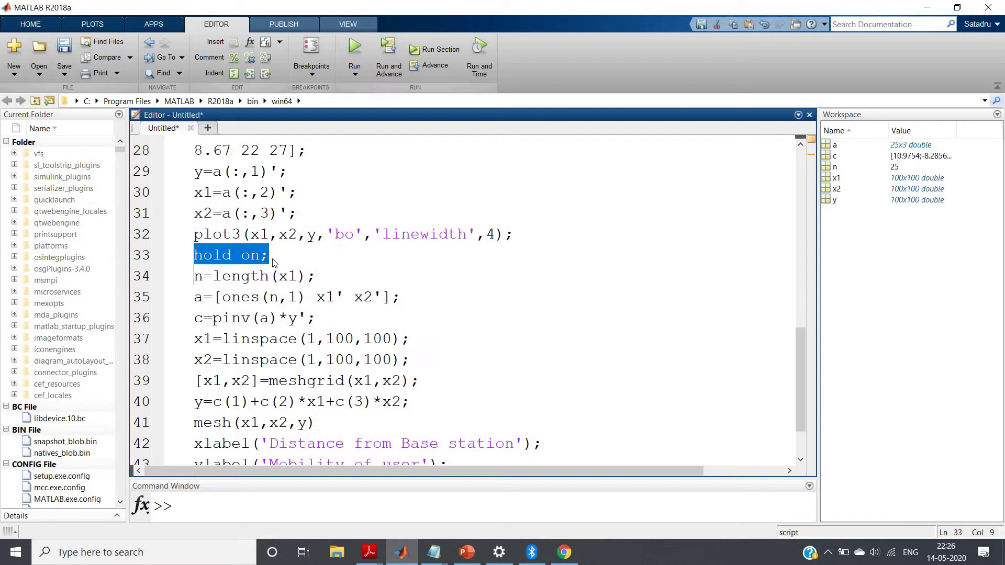
triple_click(314, 317)
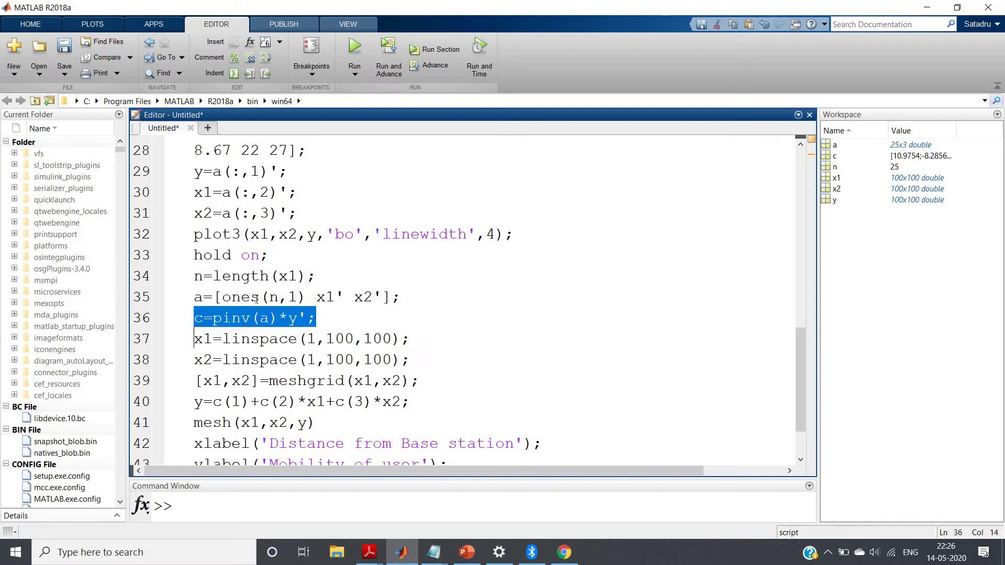
left_click(268, 318)
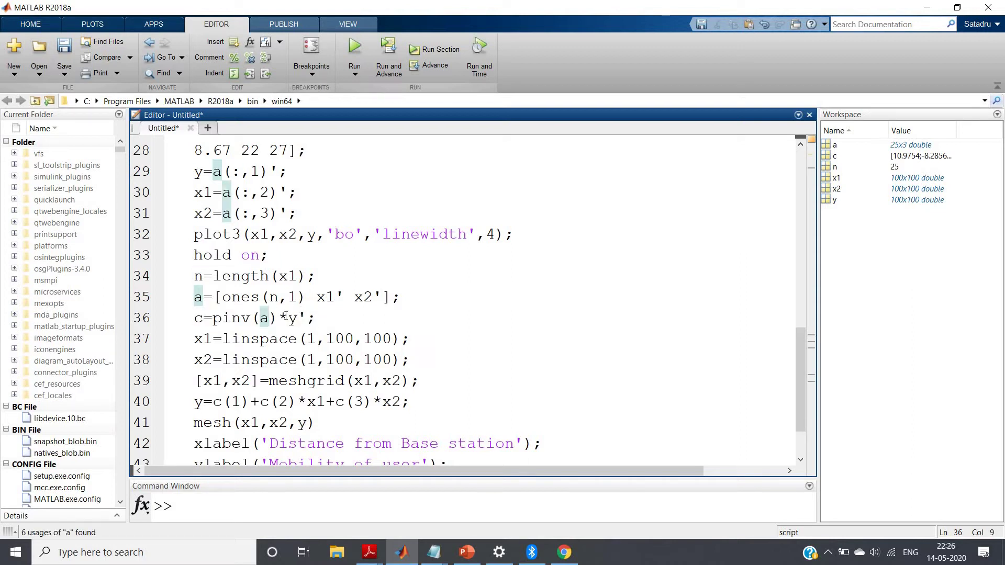
triple_click(283, 318)
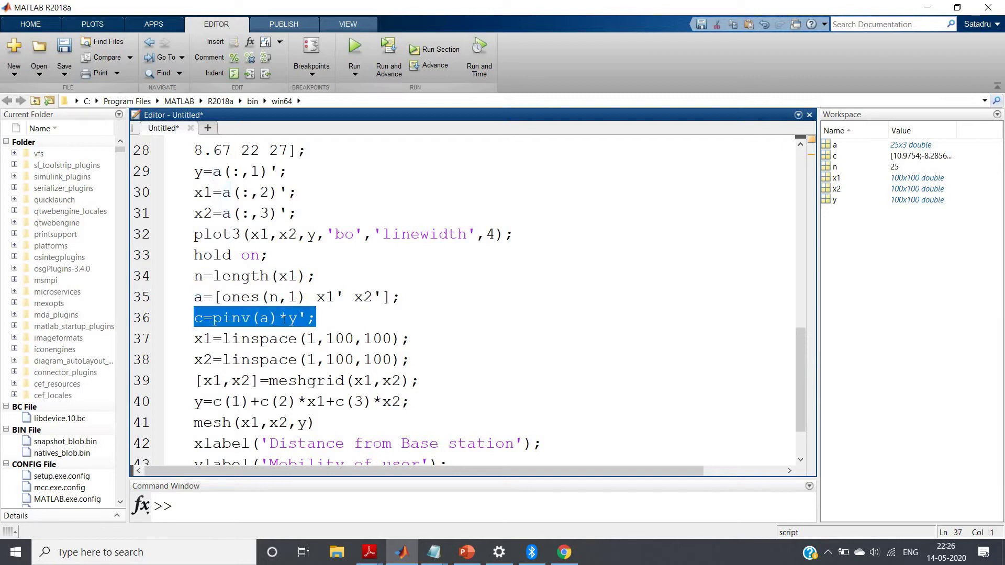
left_click(282, 318)
scroll(283, 318, "down", 1)
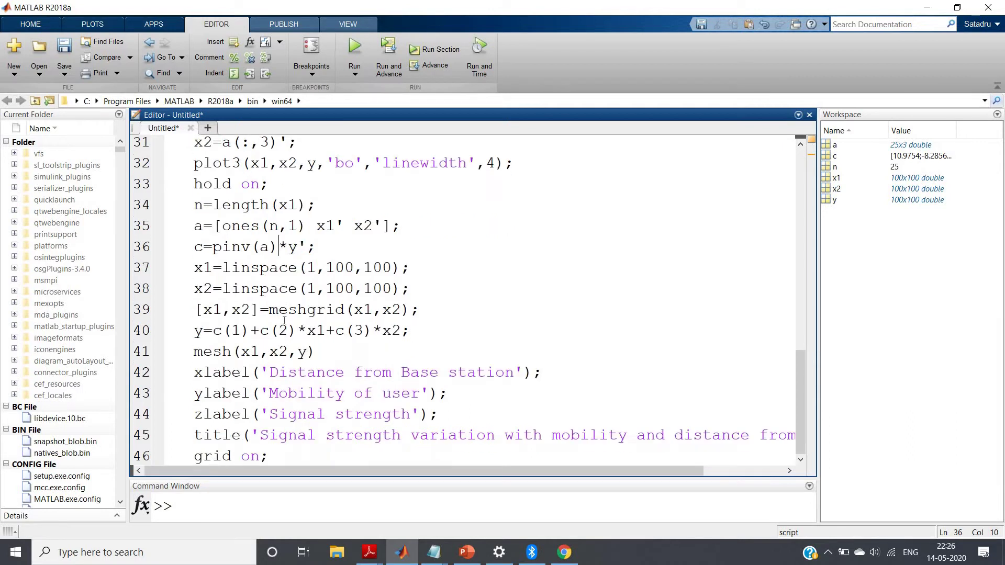
- Review the linspace, meshgrid, fitted-plane equation and mesh lines of the script
triple_click(268, 267)
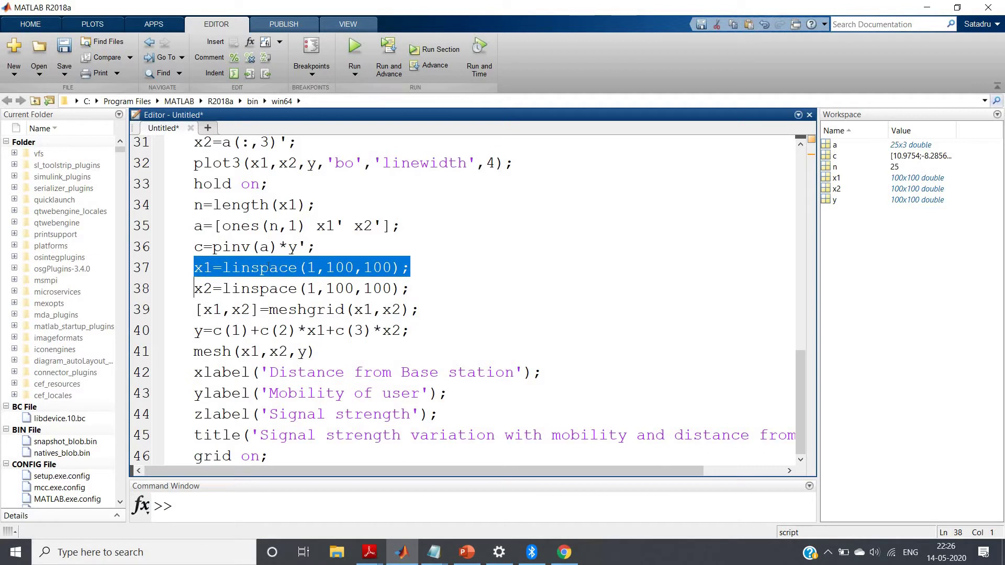
left_click(374, 268)
double_click(318, 309)
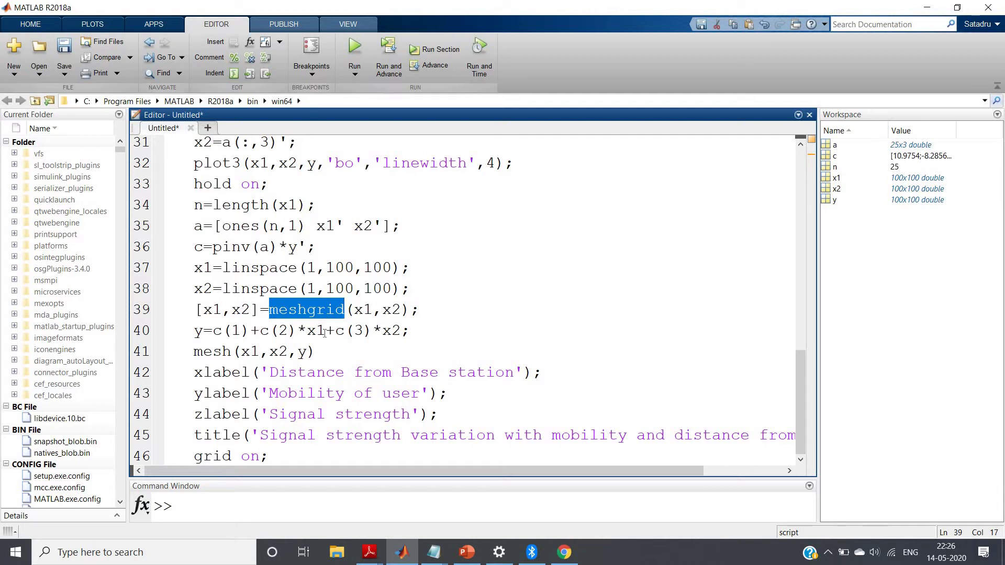
triple_click(326, 331)
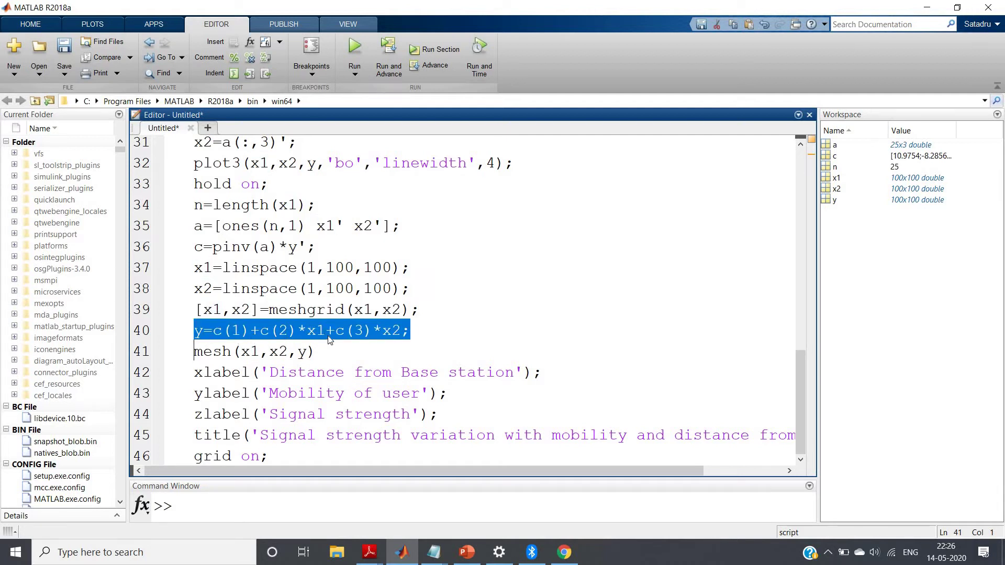
left_click(414, 336)
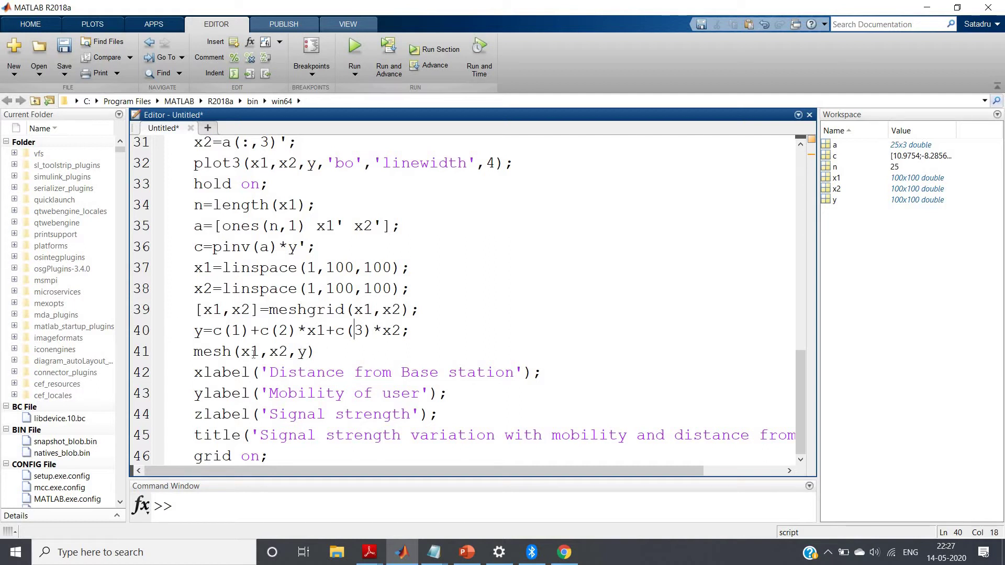
left_click_drag(315, 351, 194, 353)
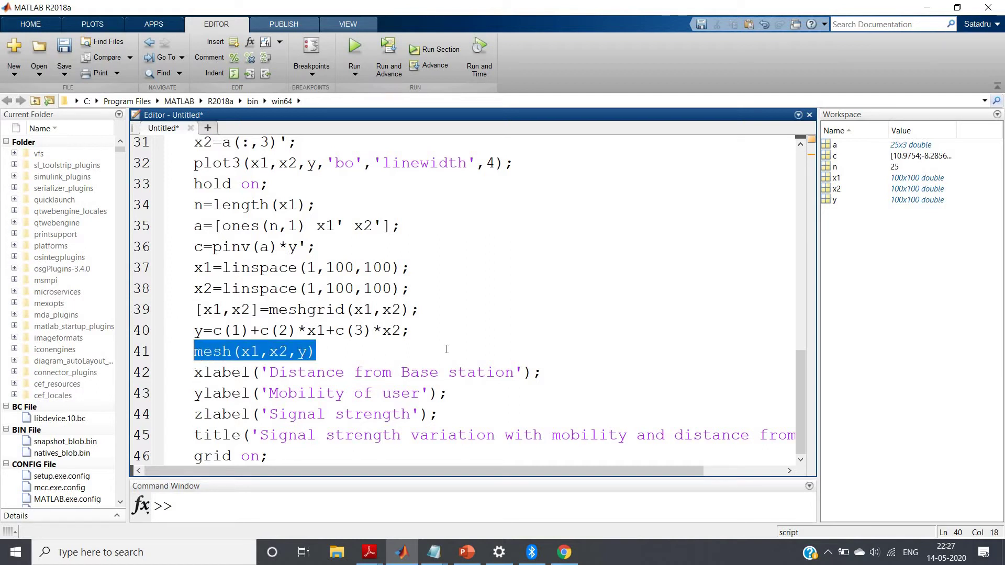
left_click(797, 350)
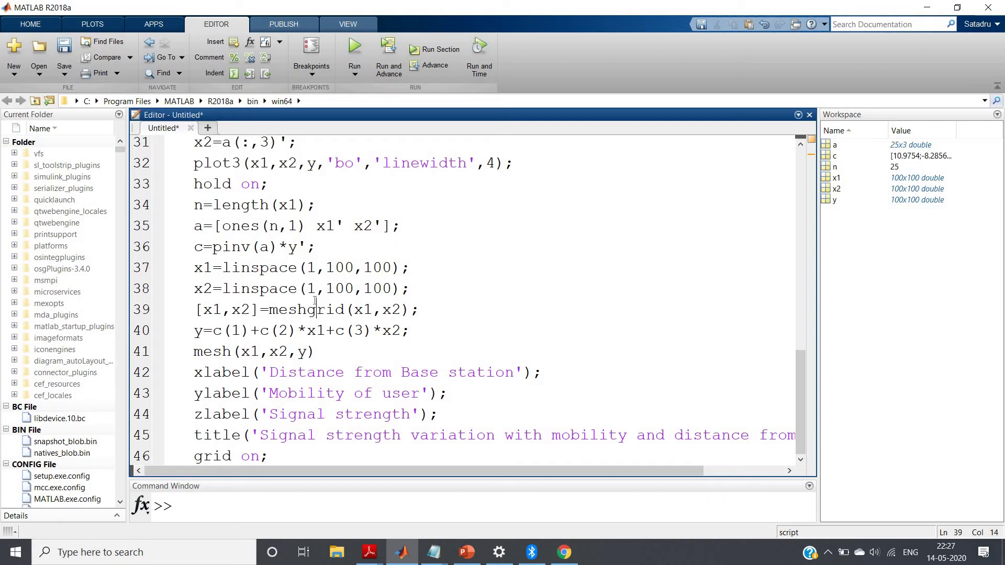
- Run the whole script with Evaluate Selection and maximize Figure 1 showing the fitted mesh
key("ctrl+a")
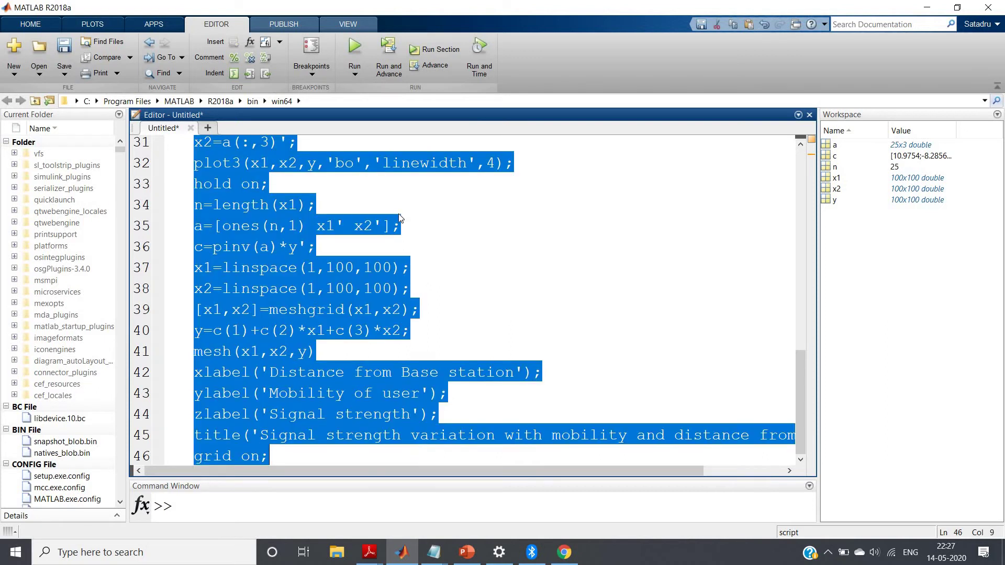
right_click(400, 218)
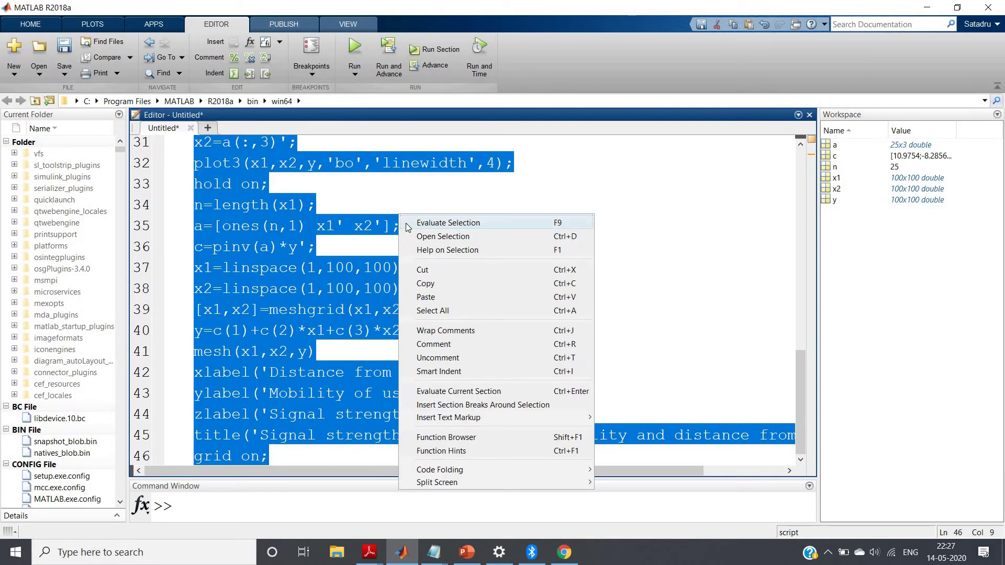
left_click(408, 227)
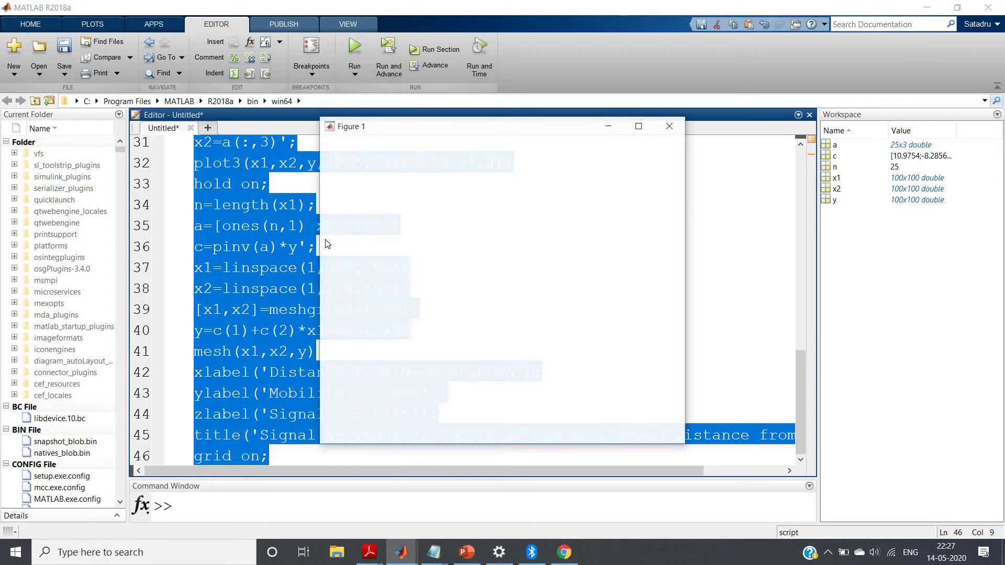
left_click(638, 126)
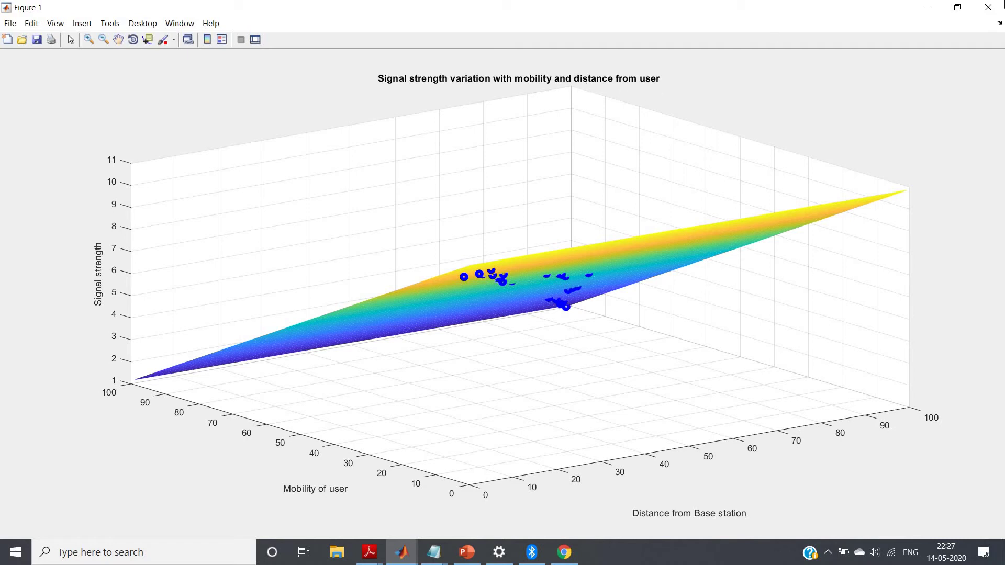
key("alt+Tab")
- Change the line 45 title to end 'mobility of the user and distance from base station'
left_click(439, 435)
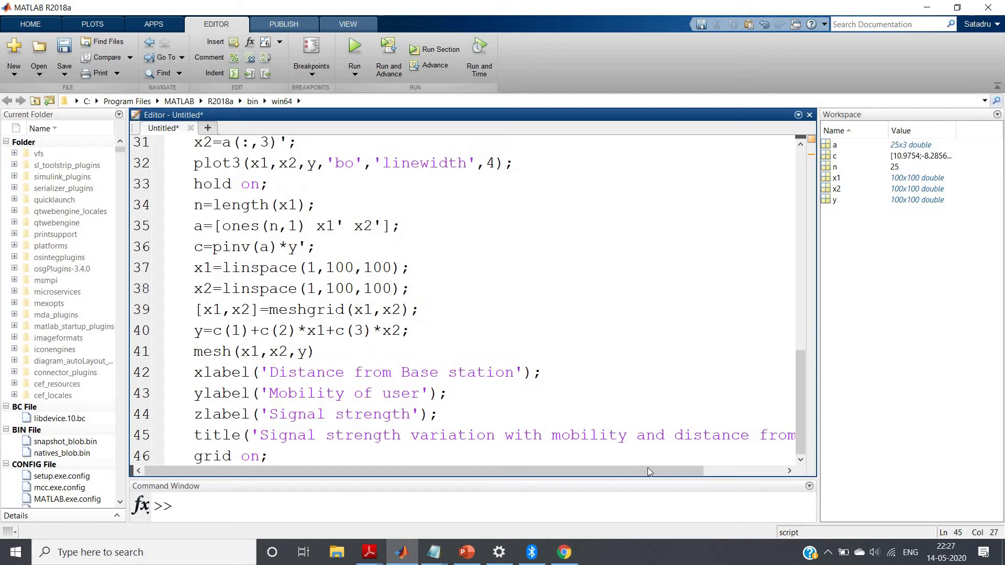
left_click_drag(700, 474, 786, 472)
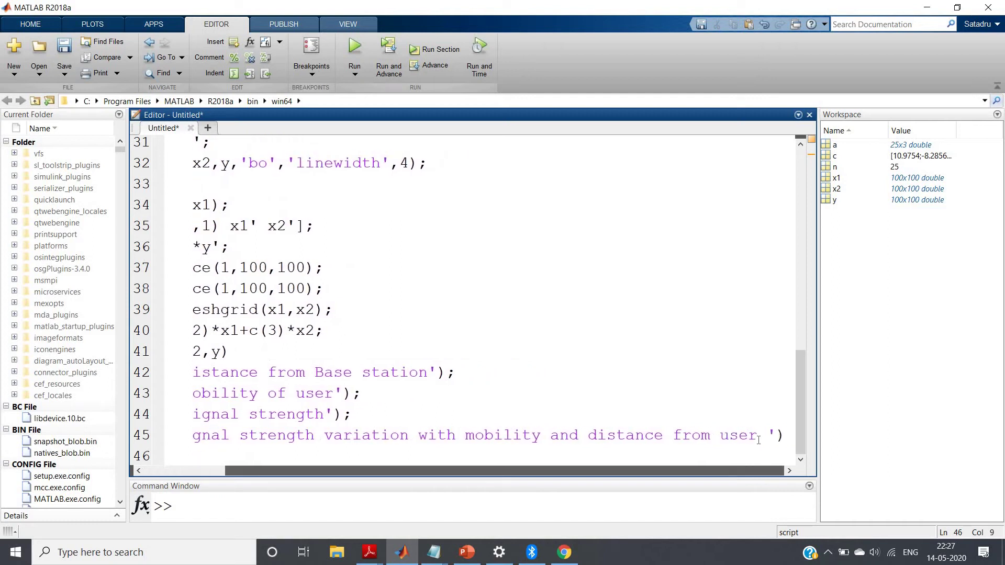
double_click(716, 437)
key("BackSpace")
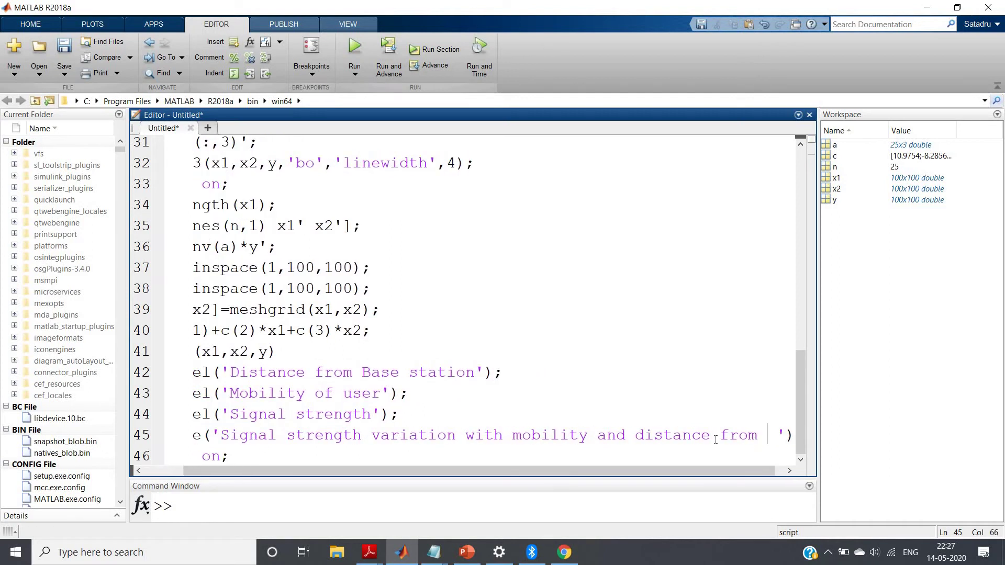
type("base statio")
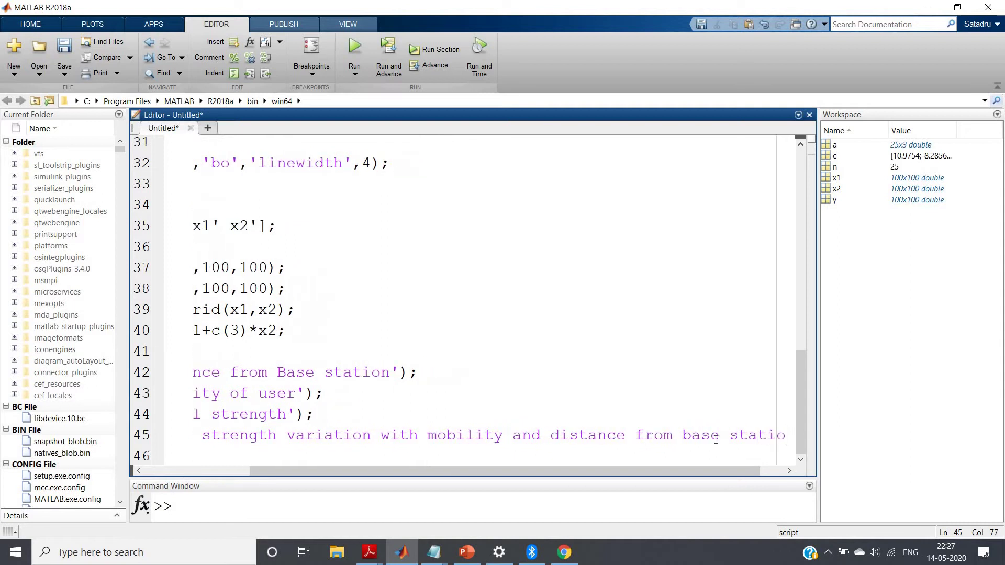
type("n")
left_click(504, 438)
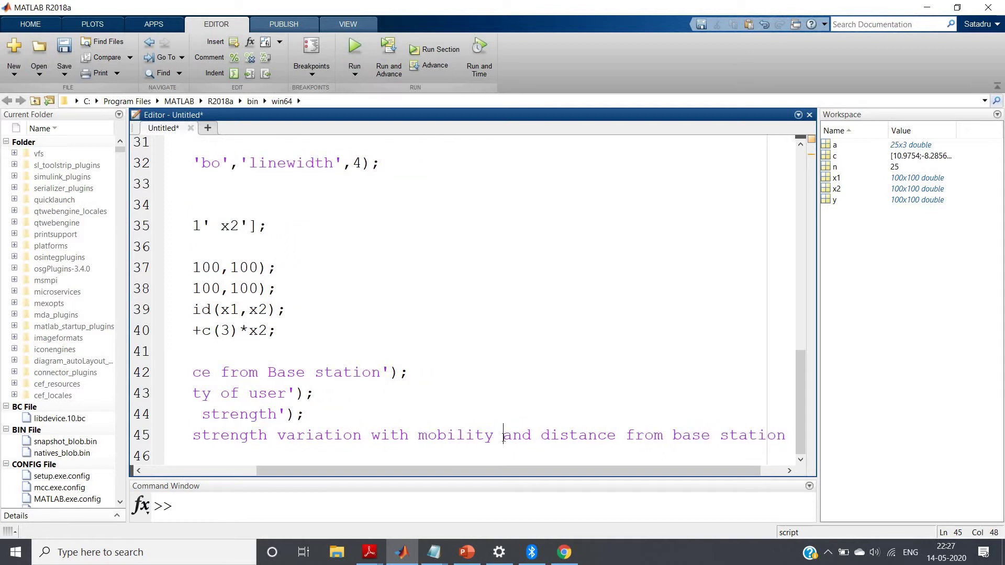
type("of thre")
key("BackSpace")
key("BackSpace")
key("BackSpace")
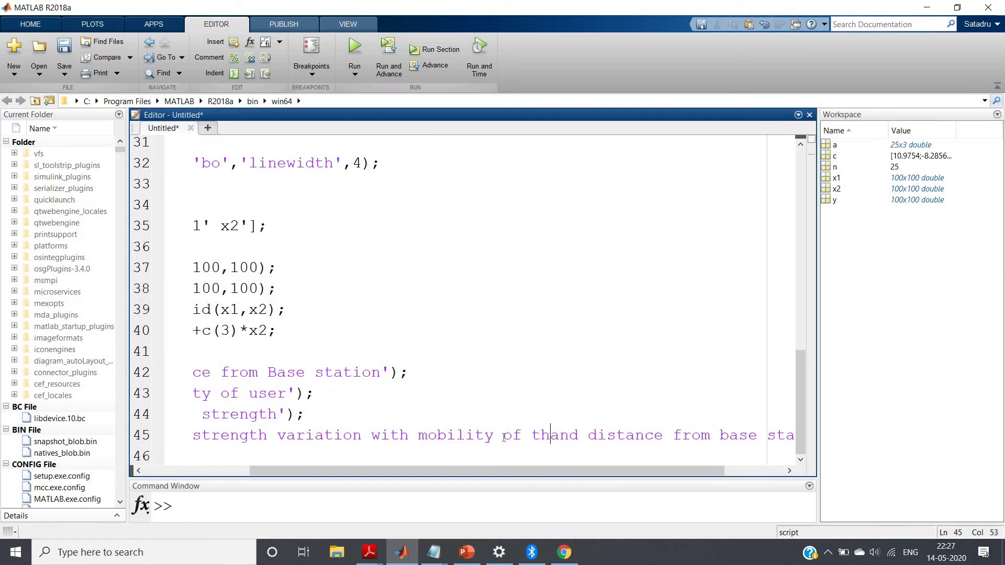
type("e user")
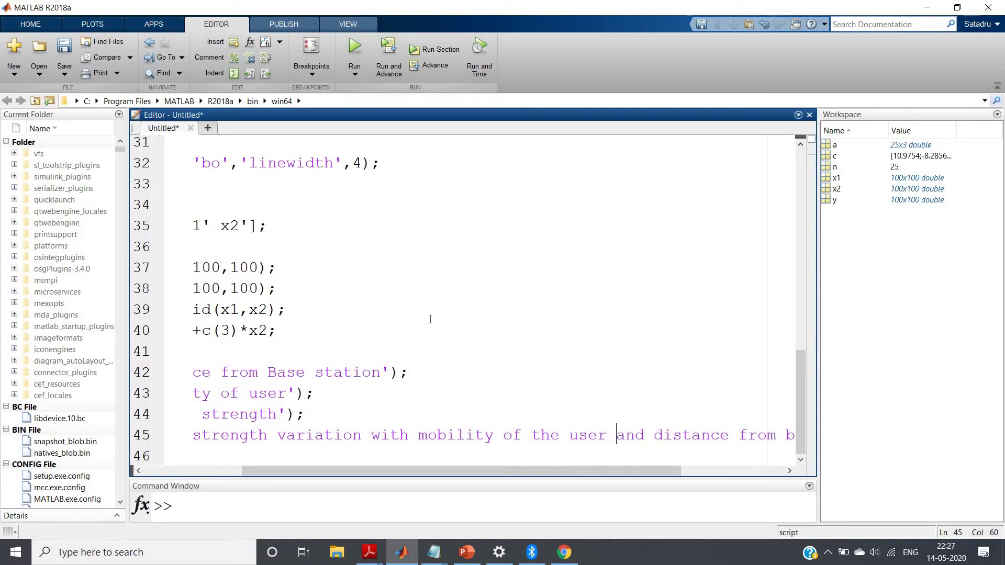
- Re-evaluate the whole script and maximize Figure 1 to show the corrected title
key("ctrl+a")
right_click(430, 318)
left_click(442, 298)
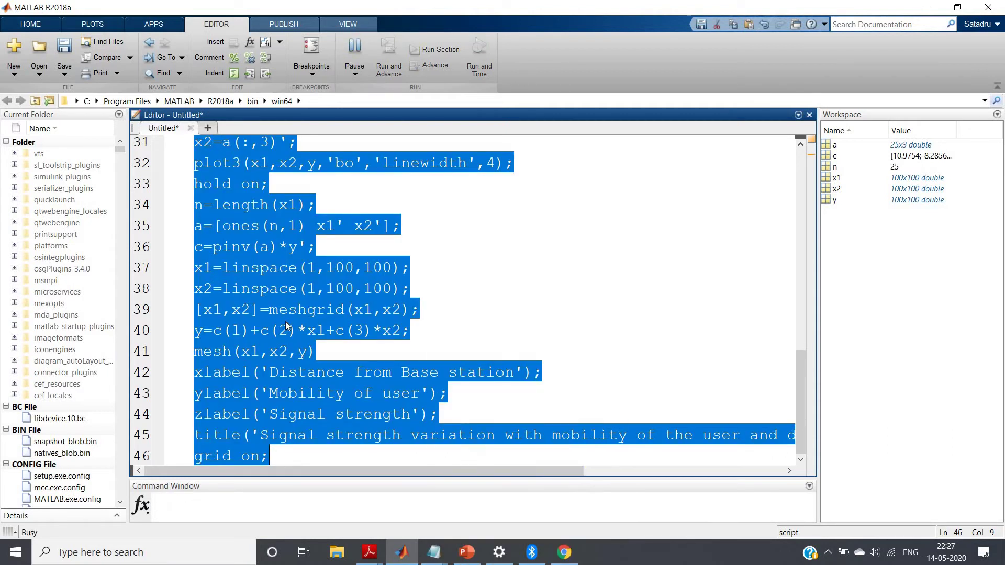
left_click(286, 327)
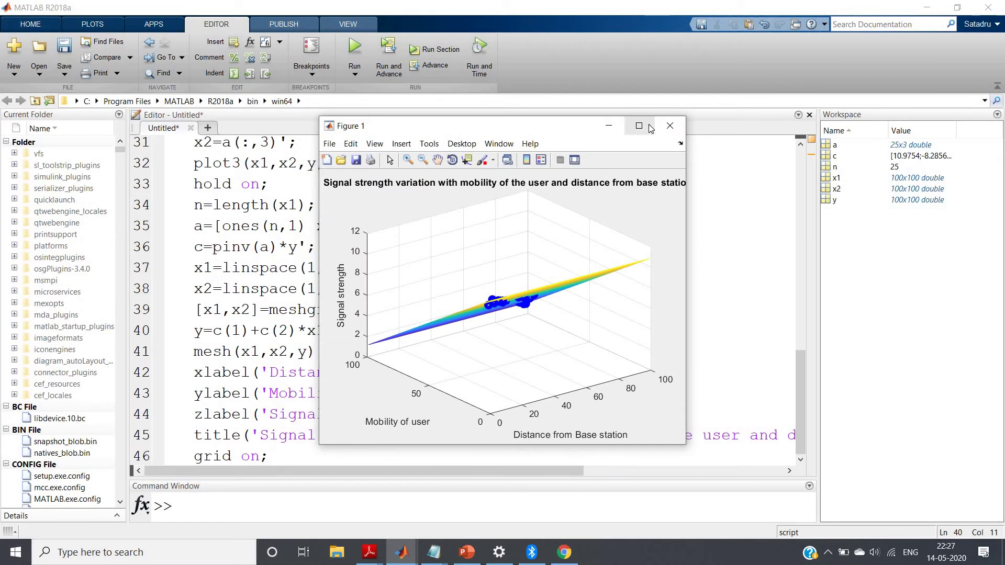
left_click(650, 129)
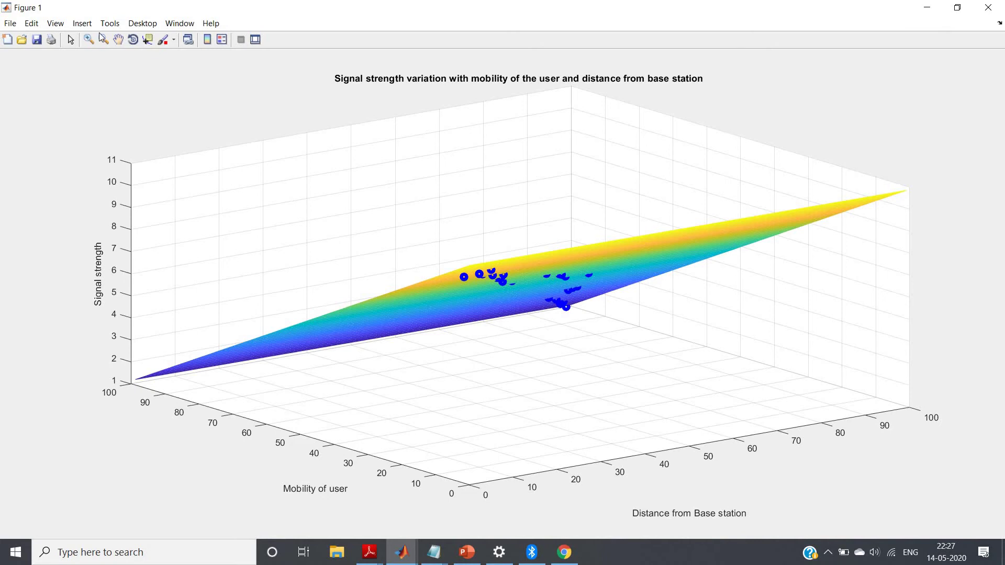
- Rotate the 3D plot with three drags to view the fitted mesh from a high angle
left_click(134, 40)
mouse_move(525, 330)
left_mouse_down()
mouse_move(562, 330)
mouse_move(601, 296)
mouse_move(584, 319)
mouse_move(597, 322)
mouse_move(422, 366)
mouse_move(464, 354)
mouse_move(299, 358)
left_mouse_up()
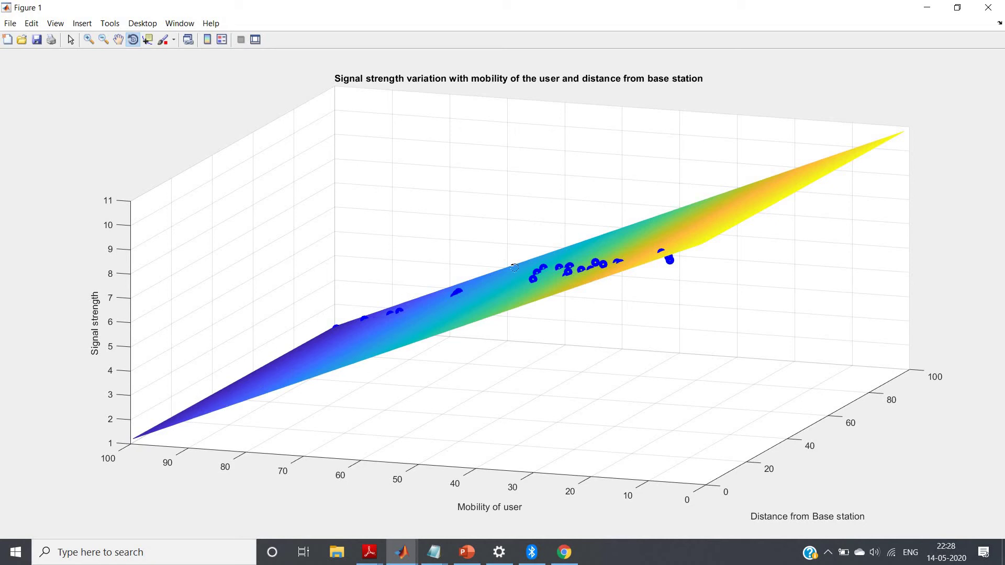
mouse_move(585, 335)
left_mouse_down()
mouse_move(603, 317)
mouse_move(597, 285)
mouse_move(611, 276)
mouse_move(689, 291)
mouse_move(477, 350)
left_mouse_up()
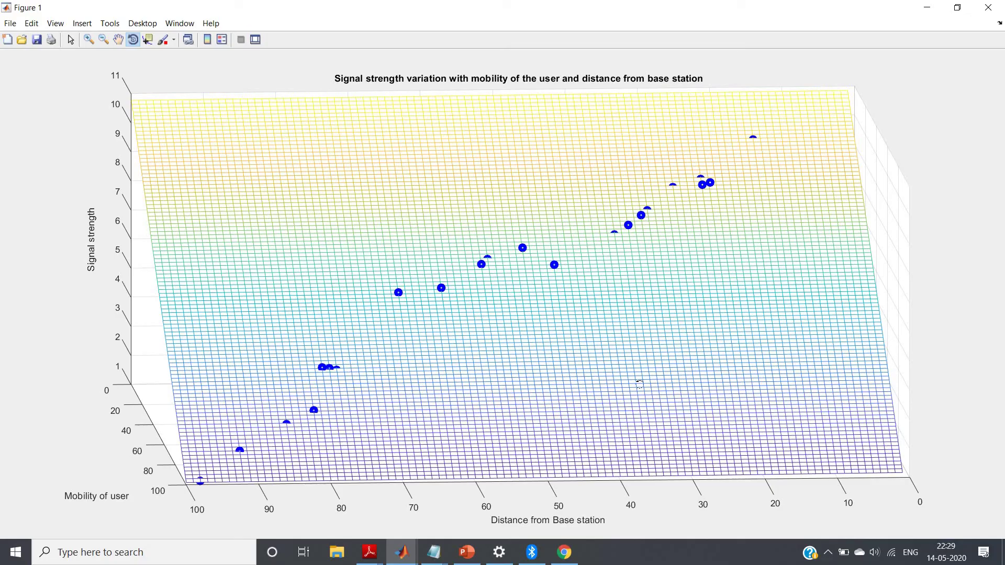
mouse_move(616, 385)
left_mouse_down()
mouse_move(562, 354)
mouse_move(561, 340)
mouse_move(634, 375)
left_mouse_up()
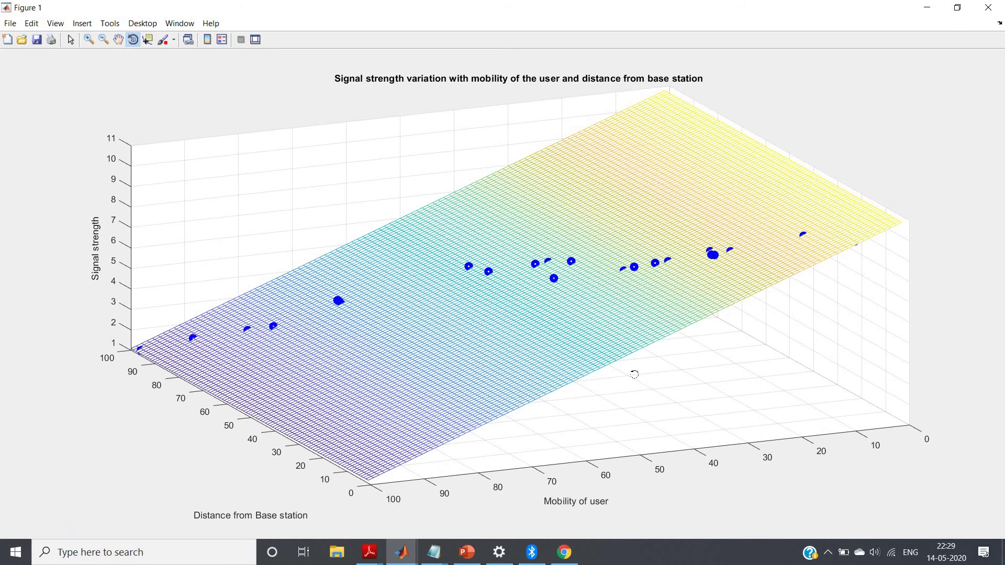